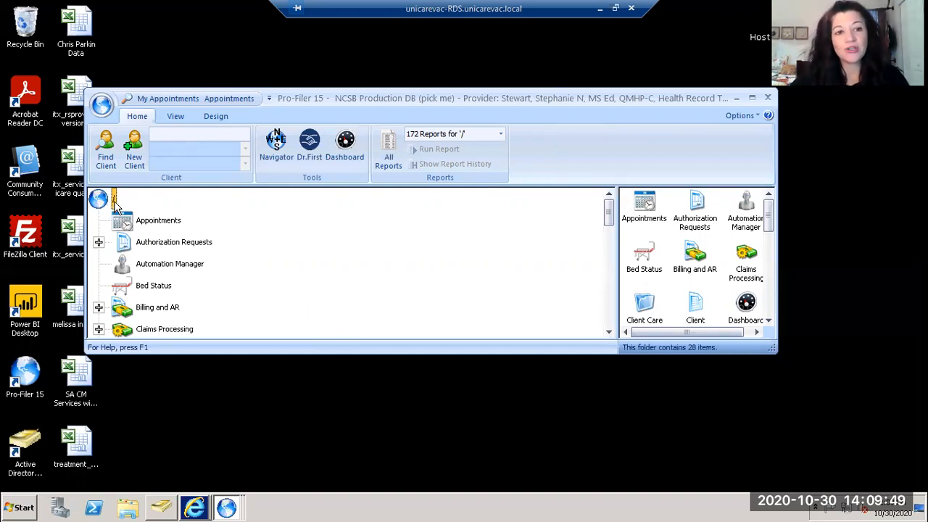
- Open the reports list for the root folder and jump to the reports whose names start with P
right_click(114, 203)
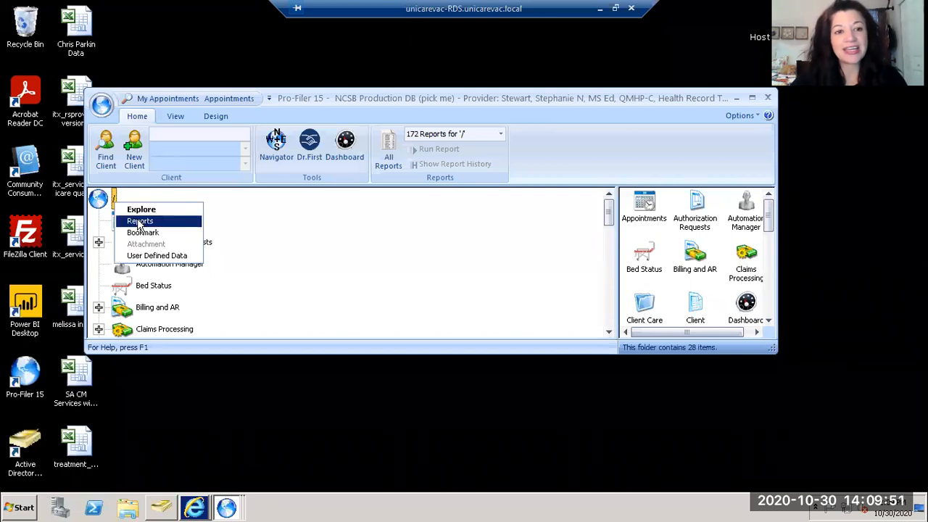
left_click(139, 221)
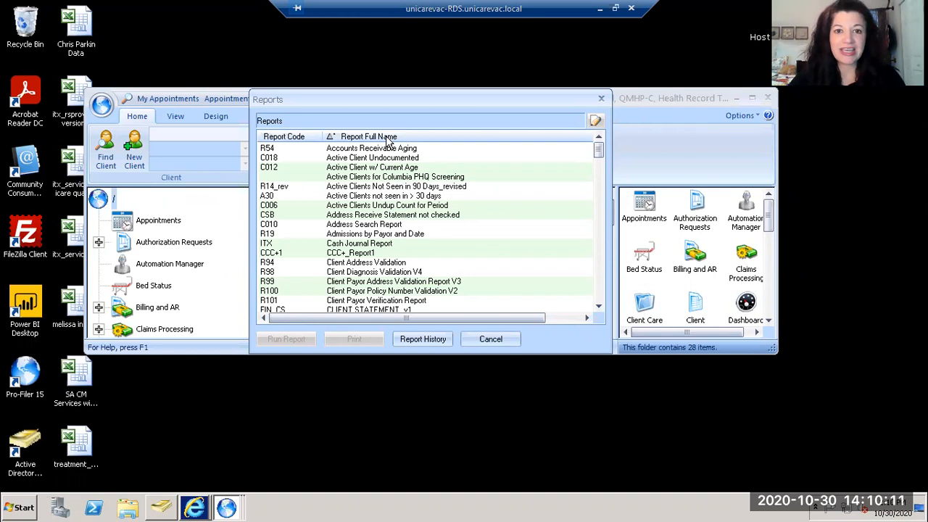
key("c")
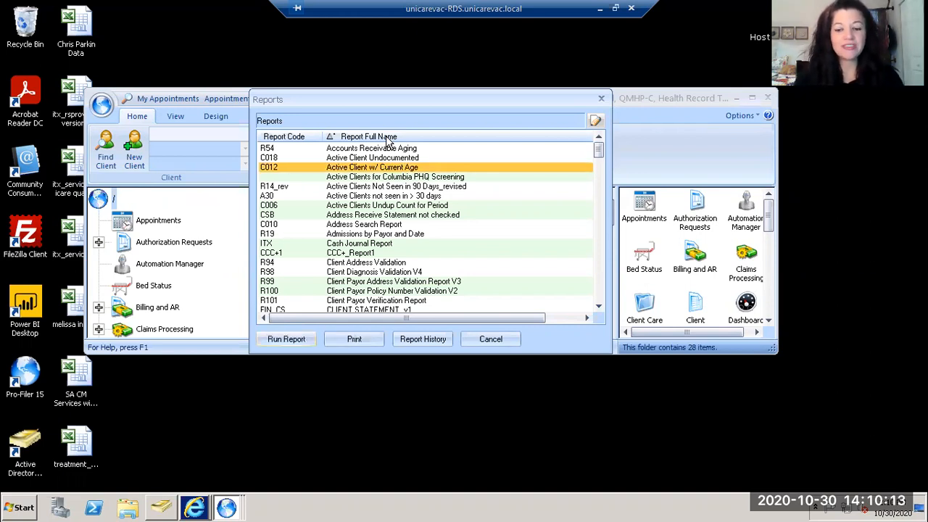
key("p")
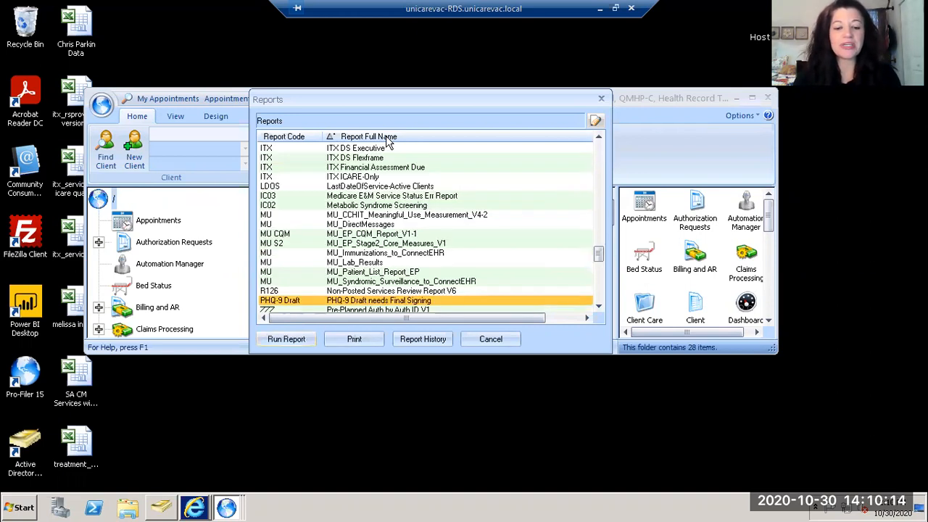
- Find the C003 report "Progress Note by Individual Provider" in the reports list and run it
left_click(599, 307)
left_click(599, 307)
left_click(599, 307)
left_click(599, 306)
left_click(599, 307)
left_click(599, 306)
left_click(599, 307)
left_click(599, 307)
left_click(599, 307)
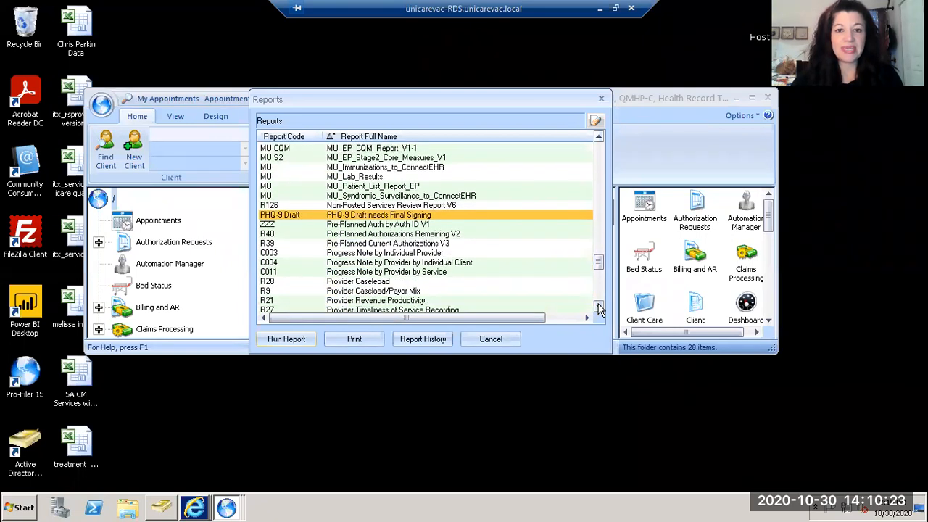
left_click(599, 306)
left_click(599, 307)
left_click(599, 307)
left_click(599, 307)
left_click(599, 307)
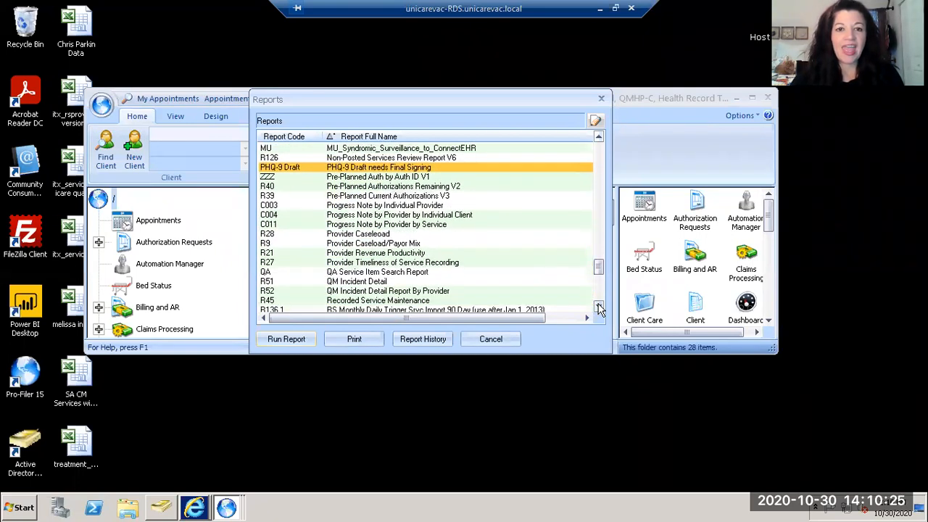
mouse_move(599, 267)
left_mouse_down()
mouse_move(599, 246)
mouse_move(599, 268)
left_mouse_up()
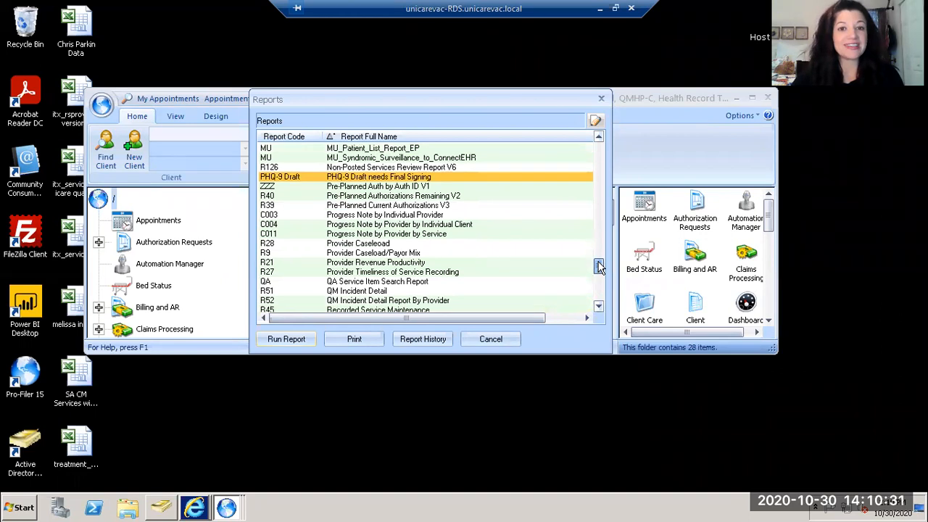
left_click(405, 216)
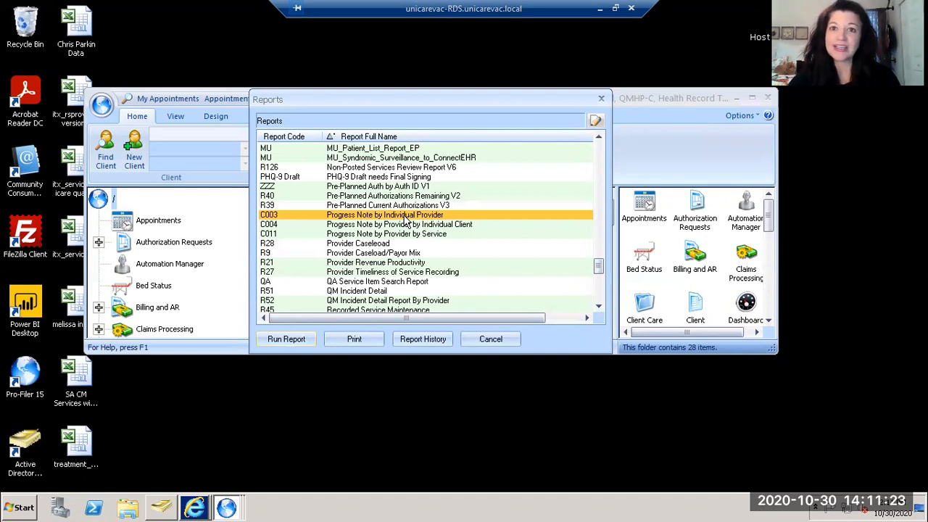
left_click(296, 342)
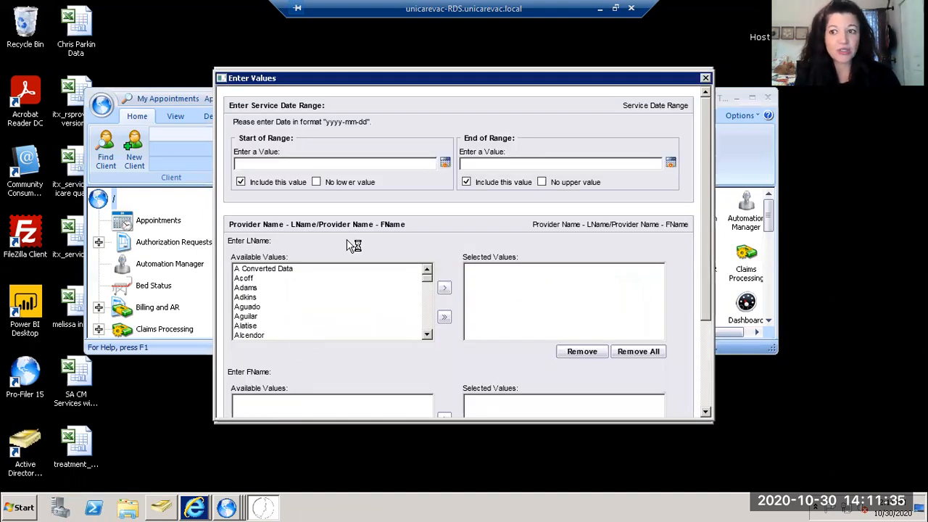
- Set the service date range to start and end on 2020-10-23
left_click(443, 165)
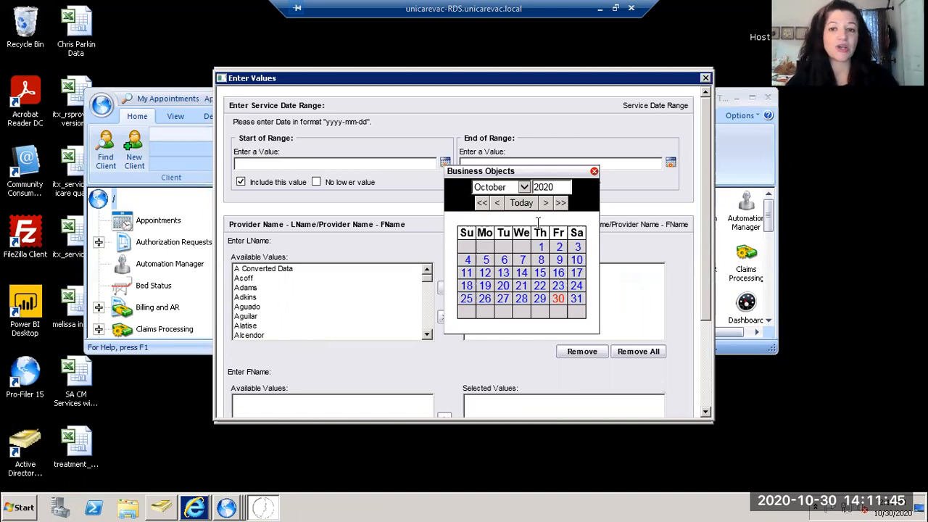
left_click(558, 286)
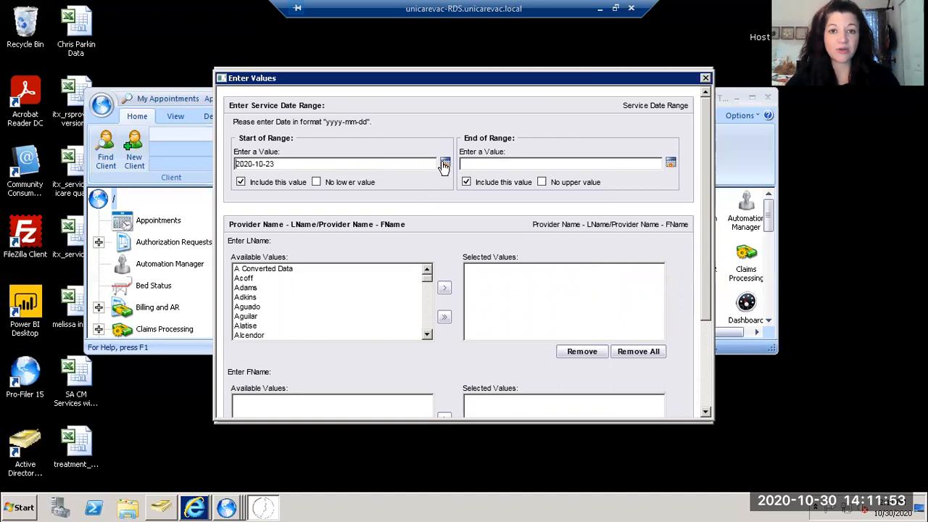
left_click(670, 161)
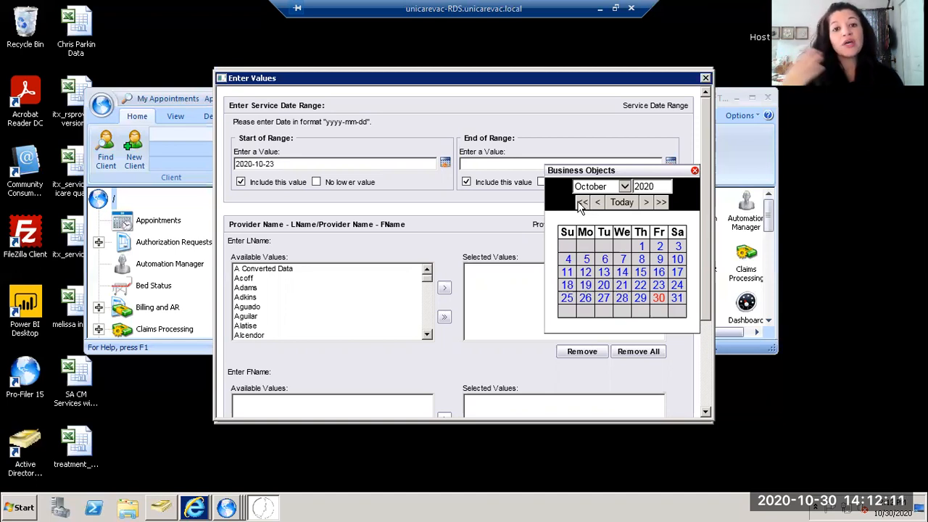
left_click(659, 285)
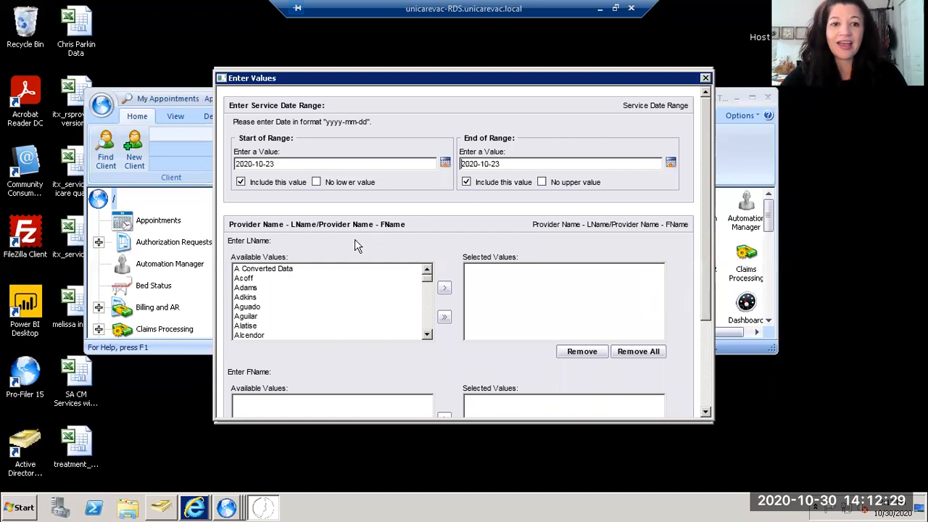
- Add the provider's last name and first name to the selected values and generate the report
left_click(248, 298)
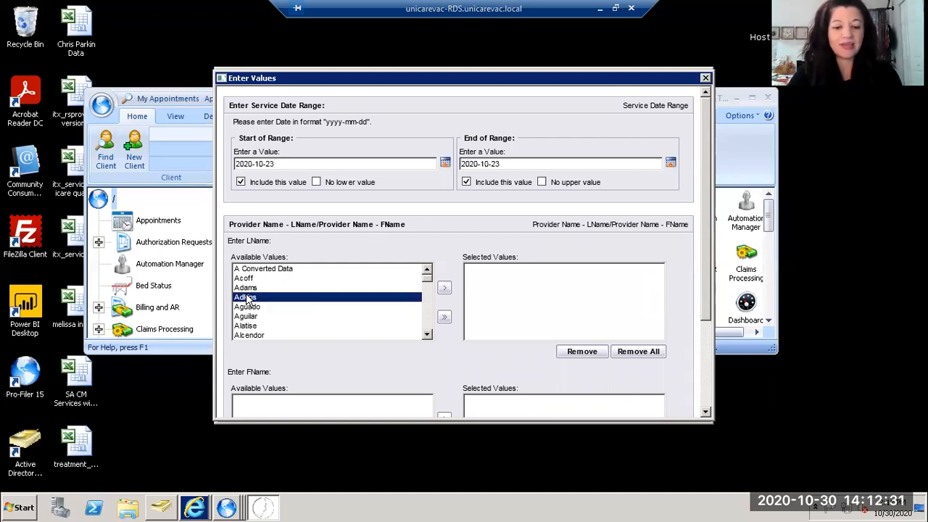
type("bee")
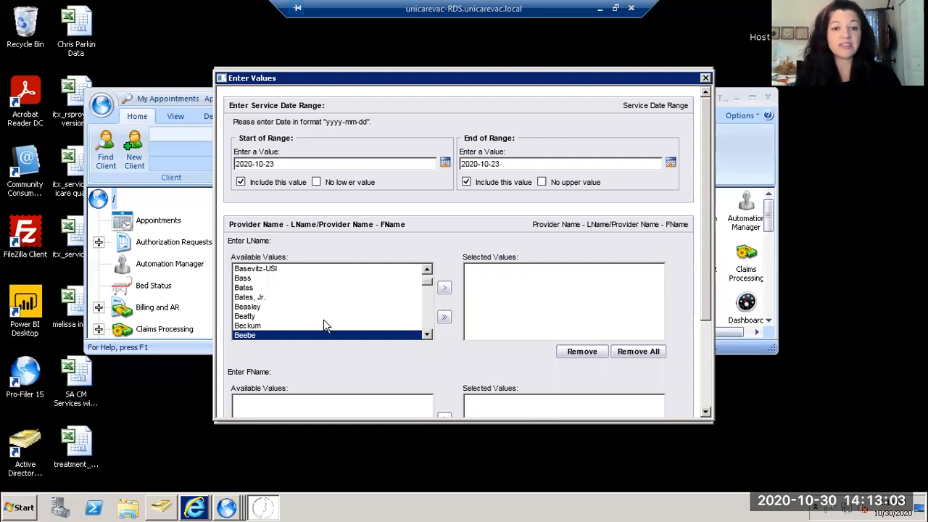
left_click(445, 289)
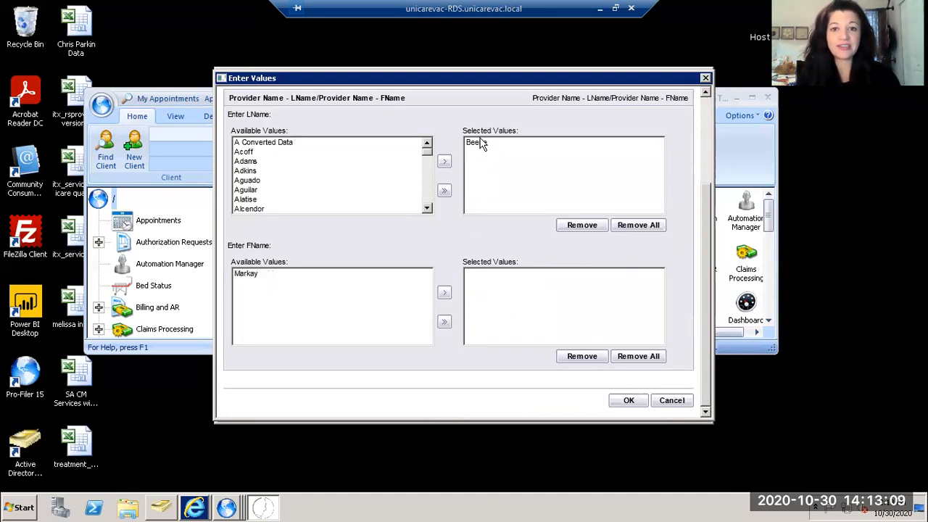
left_click(245, 278)
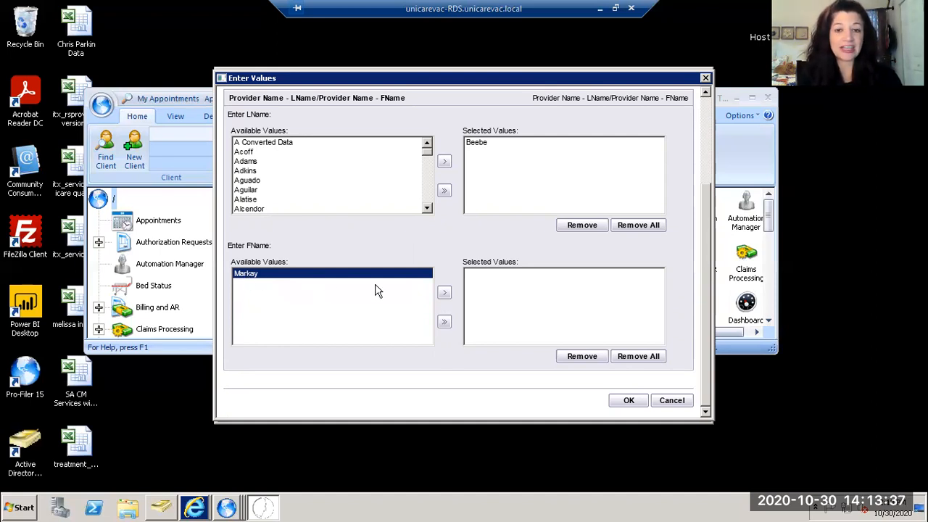
left_click(444, 295)
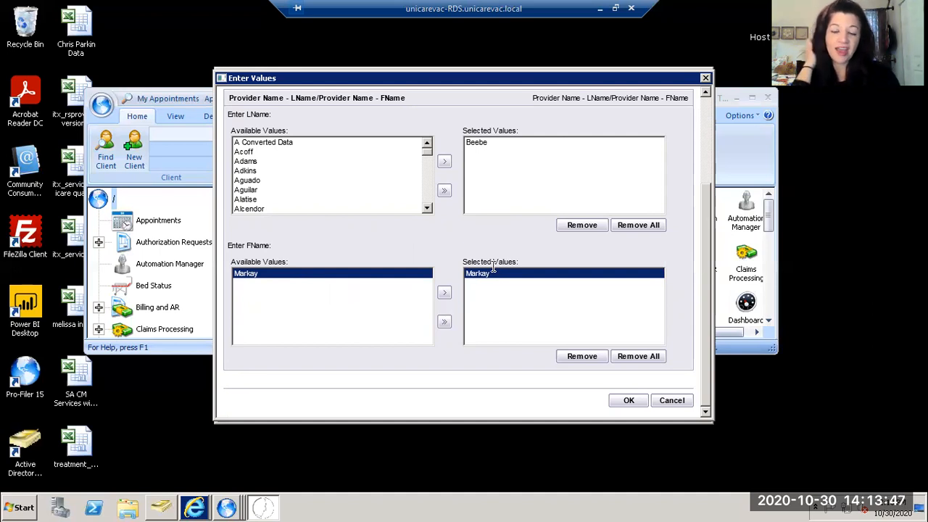
left_click(630, 400)
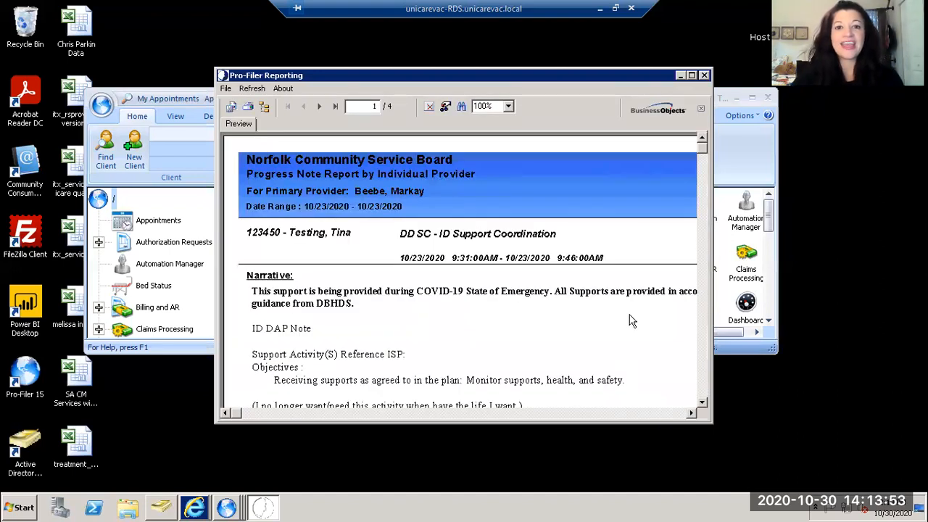
- View the report's first page at full window size, restore the window, and examine the client heading on page 2
left_click(691, 76)
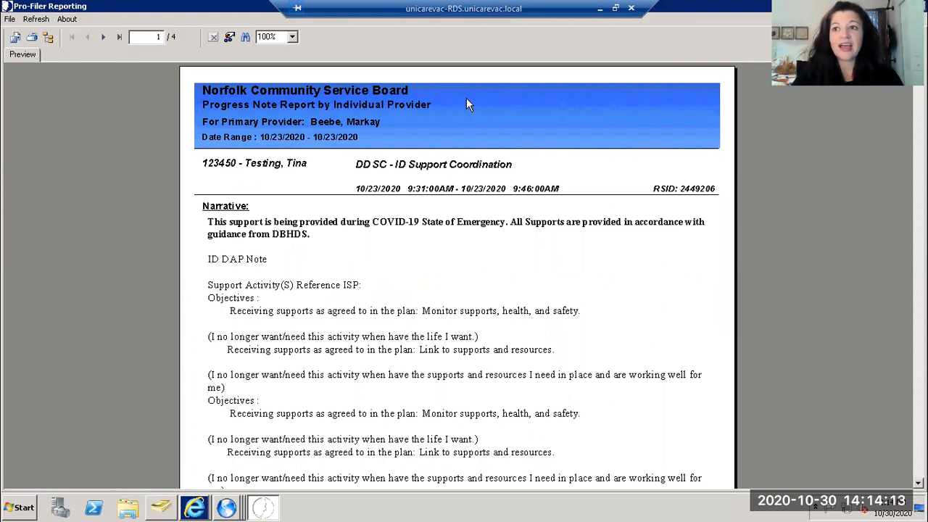
left_click(908, 5)
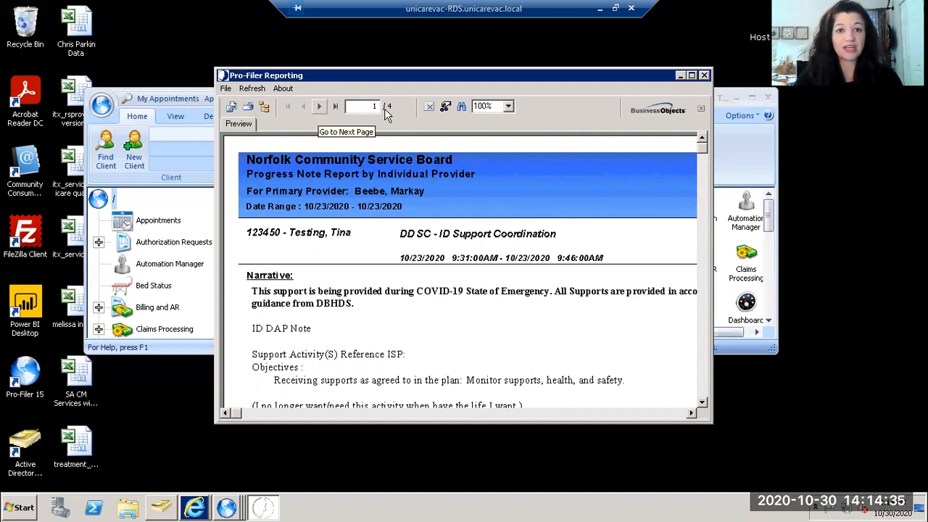
left_click(319, 107)
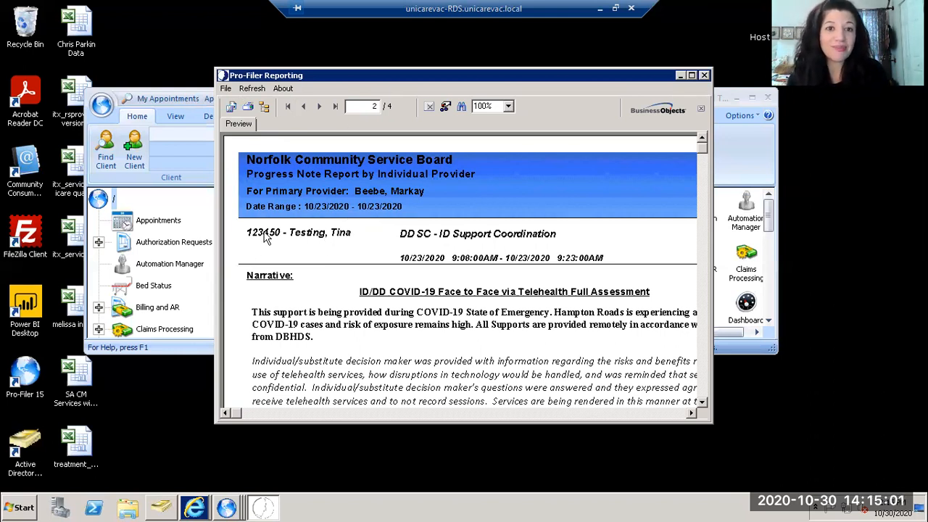
left_click(330, 242)
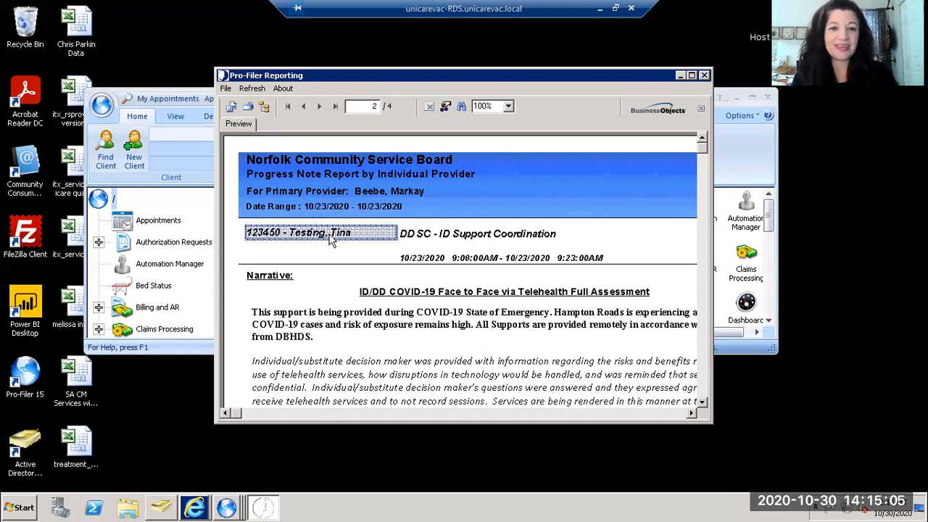